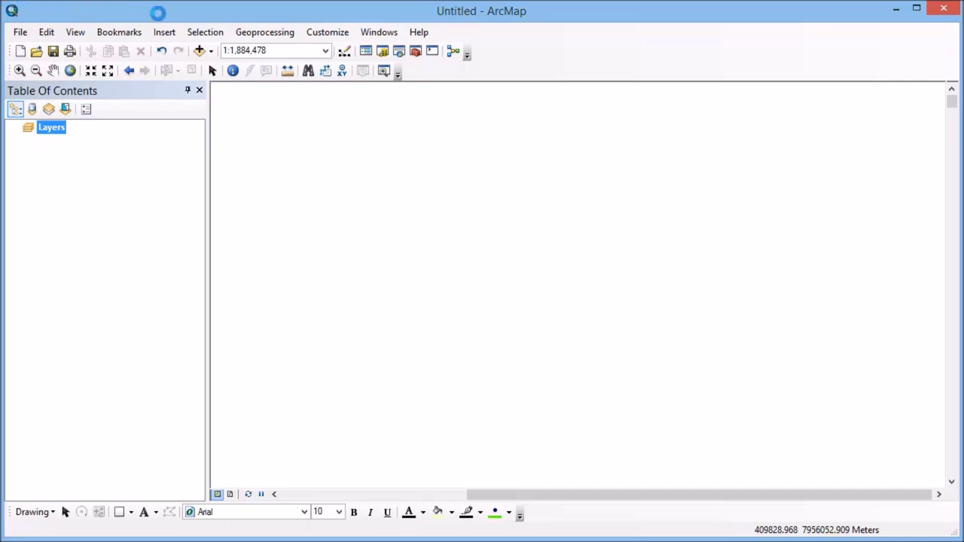
Open the Add Data dialog to list the contents of the data folder
click(198, 48)
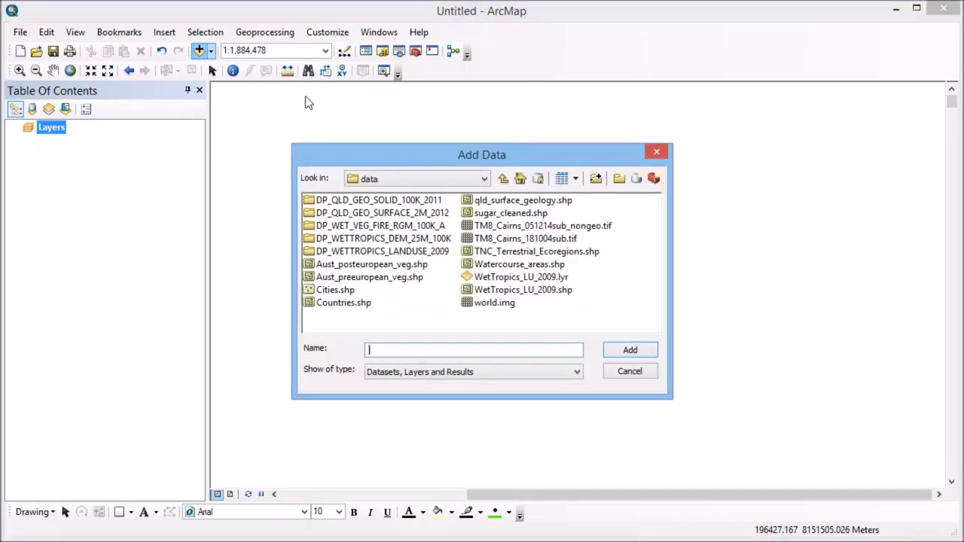
Add TM8_Cairns_051214sub_nongeo.tif and TM8_Cairns_181004sub.tif, dismissing the unknown spatial reference warning
click(544, 227)
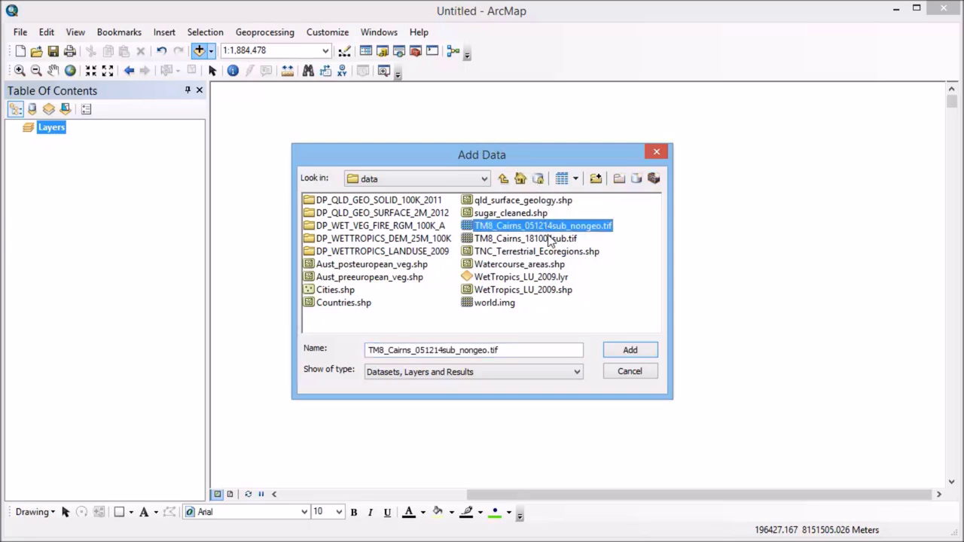
ctrl+click(548, 239)
click(625, 351)
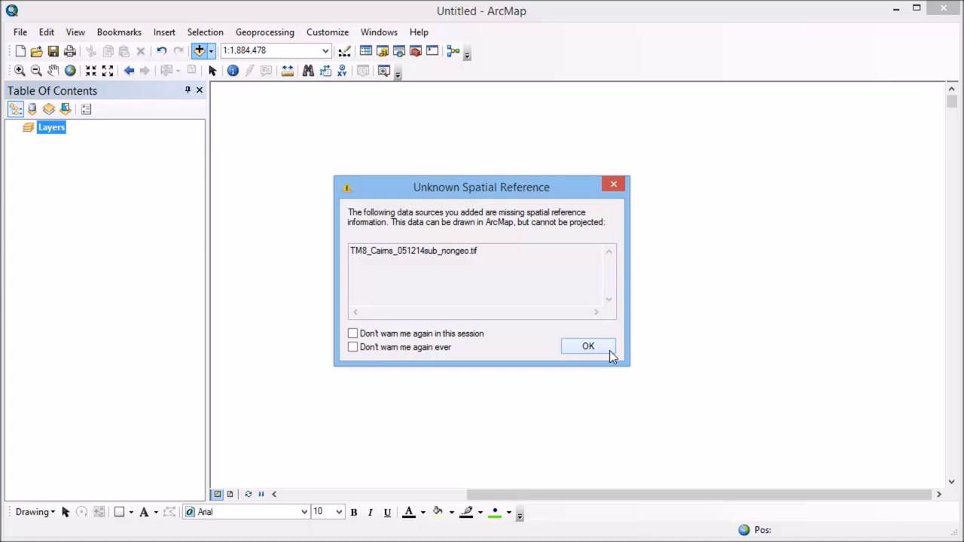
click(588, 346)
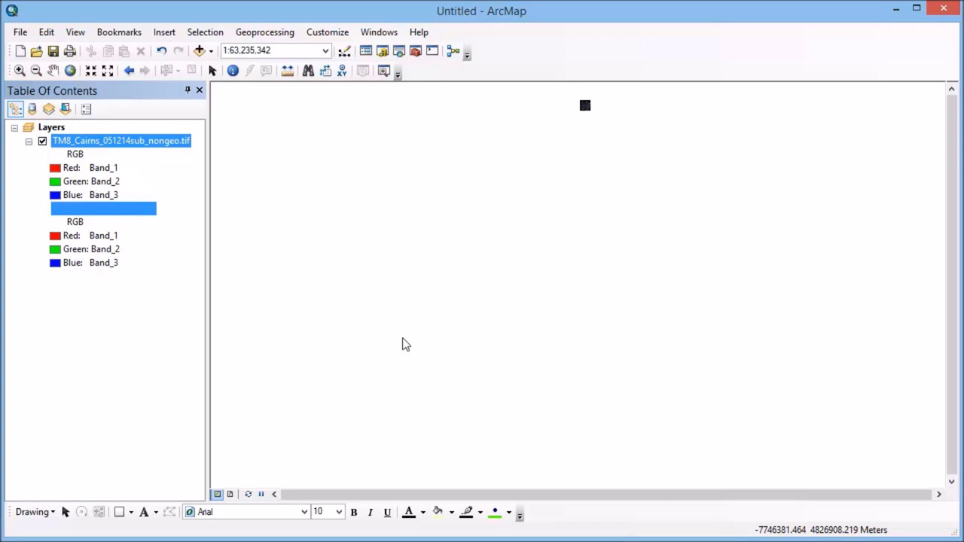
Zoom to the un-referenced nongeo layer, then to the referenced TM8_Cairns_181004sub.tif layer
right_click(129, 146)
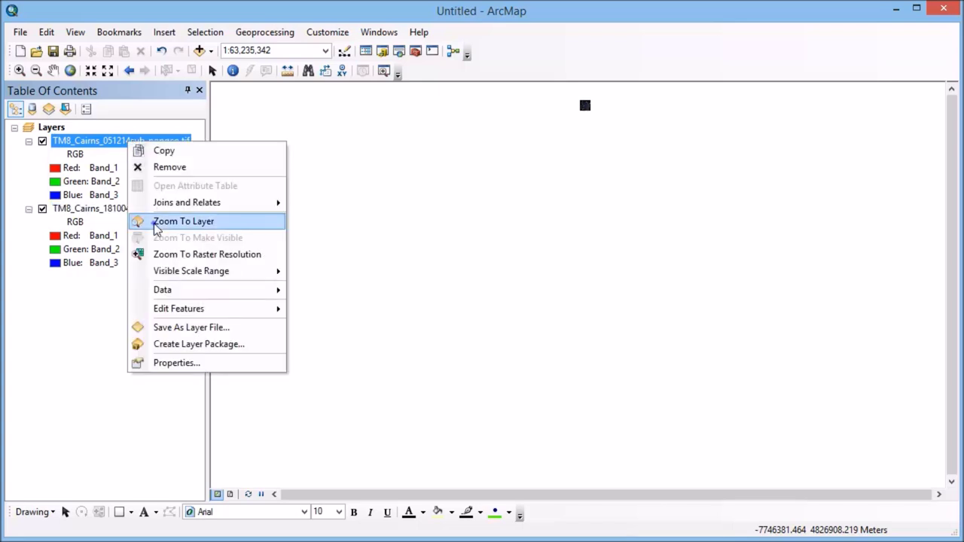
click(183, 222)
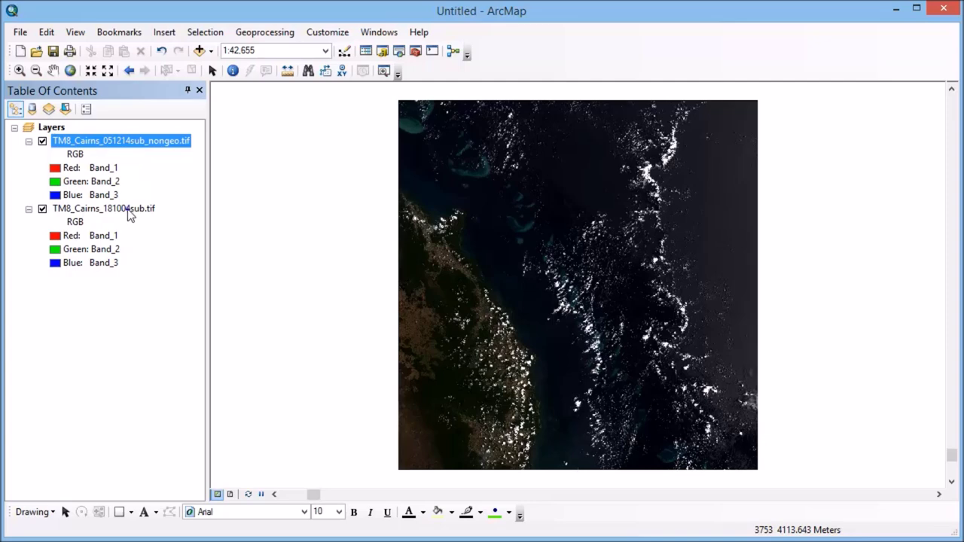
right_click(128, 212)
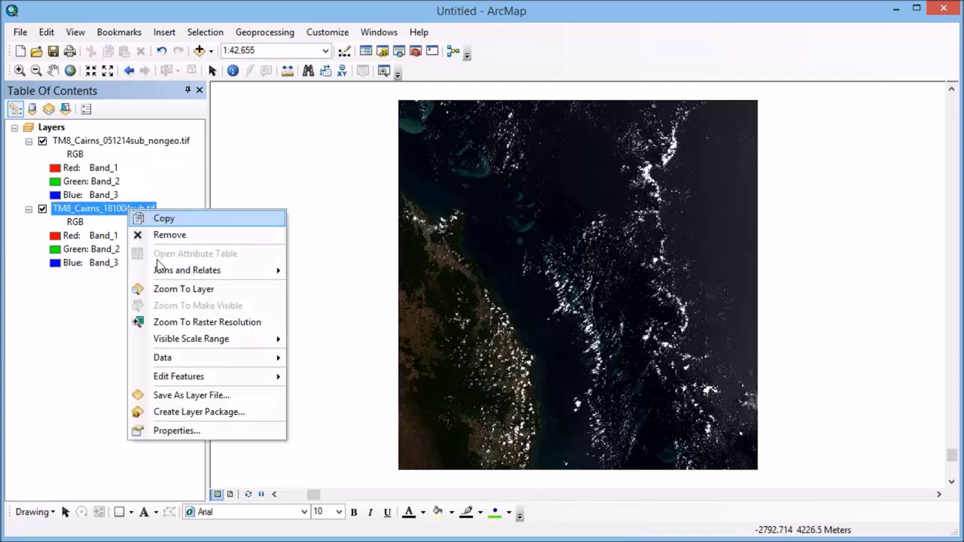
click(159, 293)
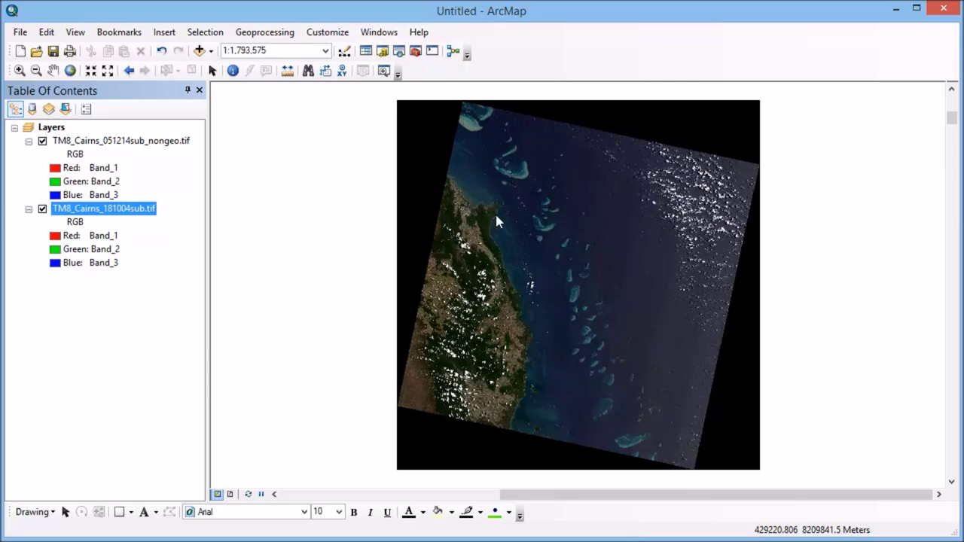
right_click(570, 66)
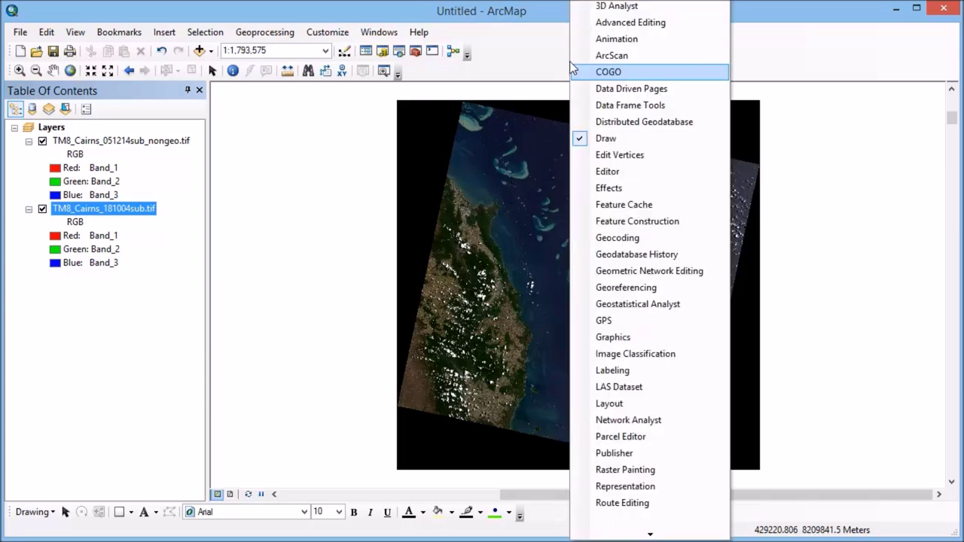
Enable the Georeferencing toolbar and fit the nongeo image to the current display
click(637, 287)
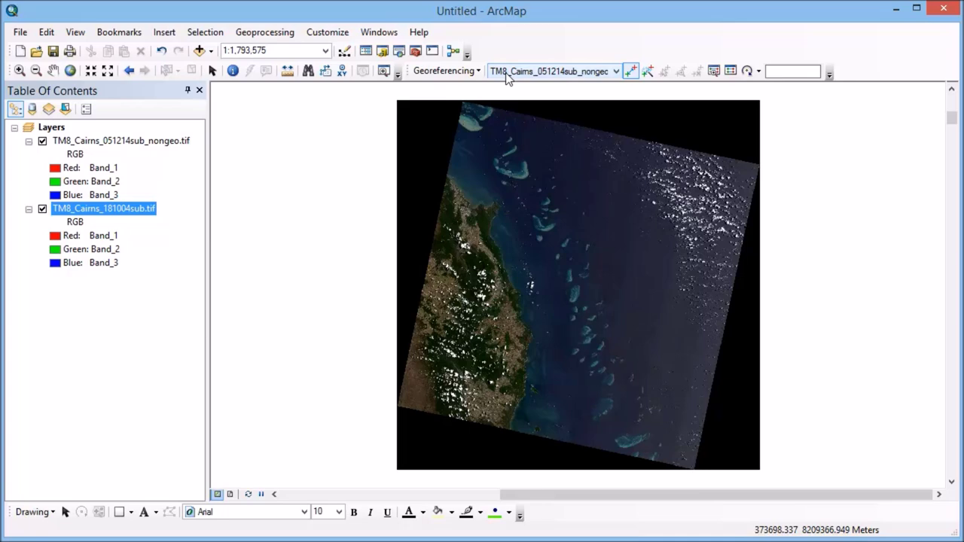
click(443, 71)
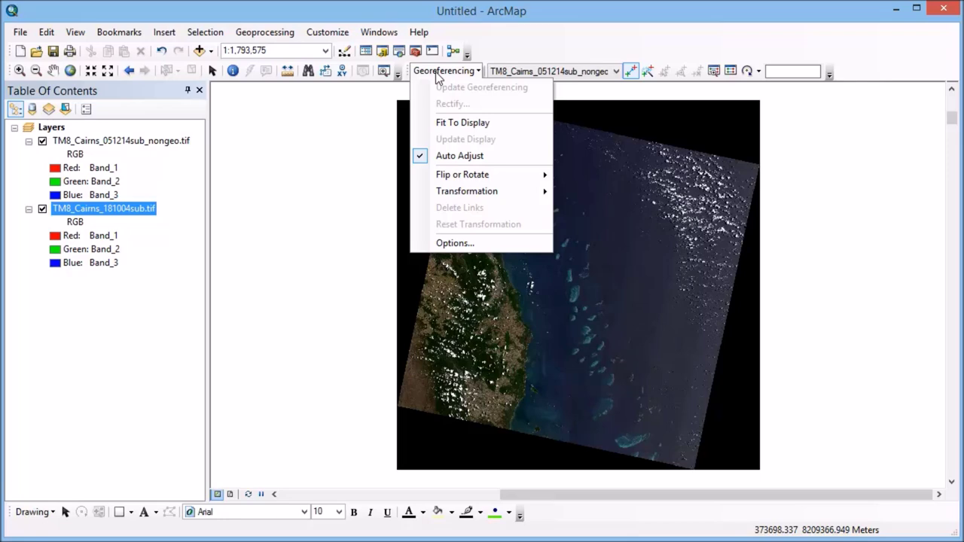
click(449, 123)
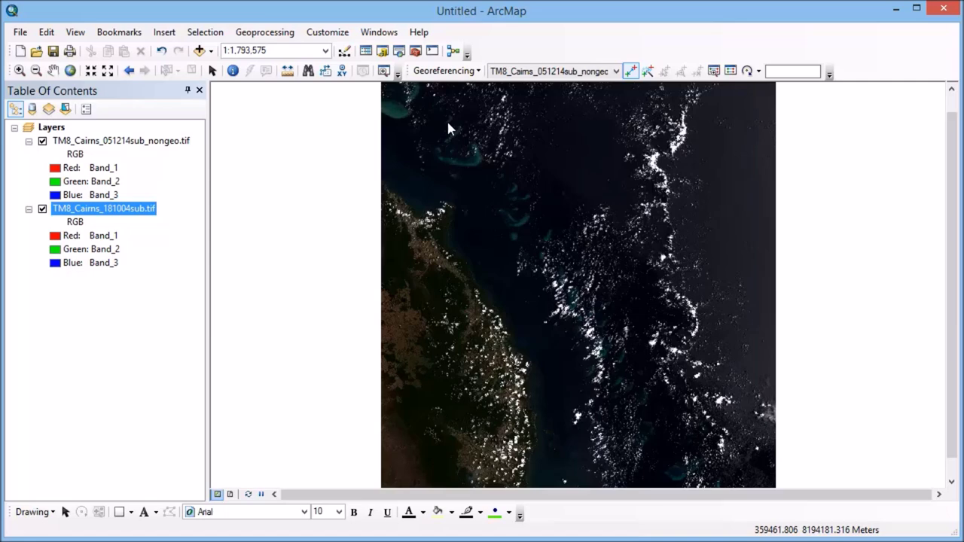
right_click(568, 48)
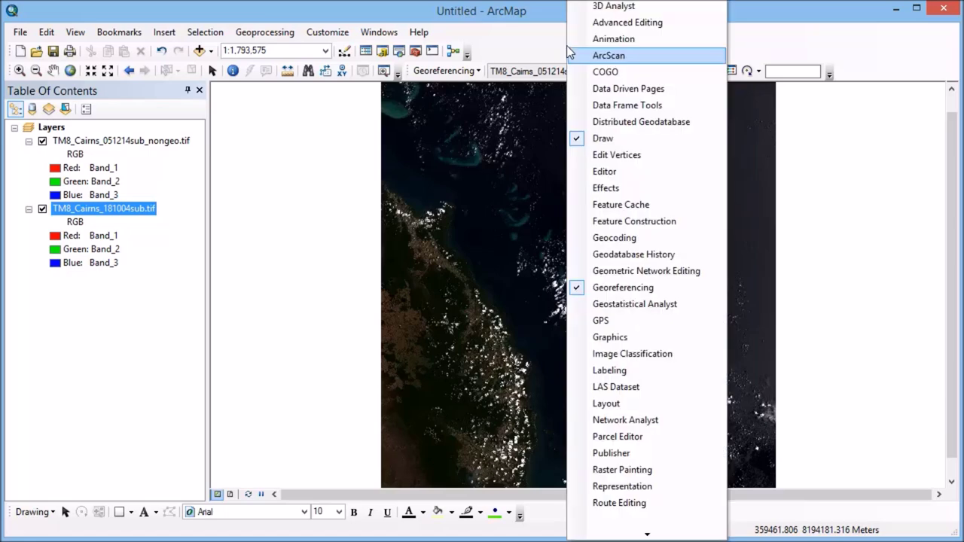
Turn on Effects for the nongeo layer and swipe it to reveal the referenced image
click(606, 190)
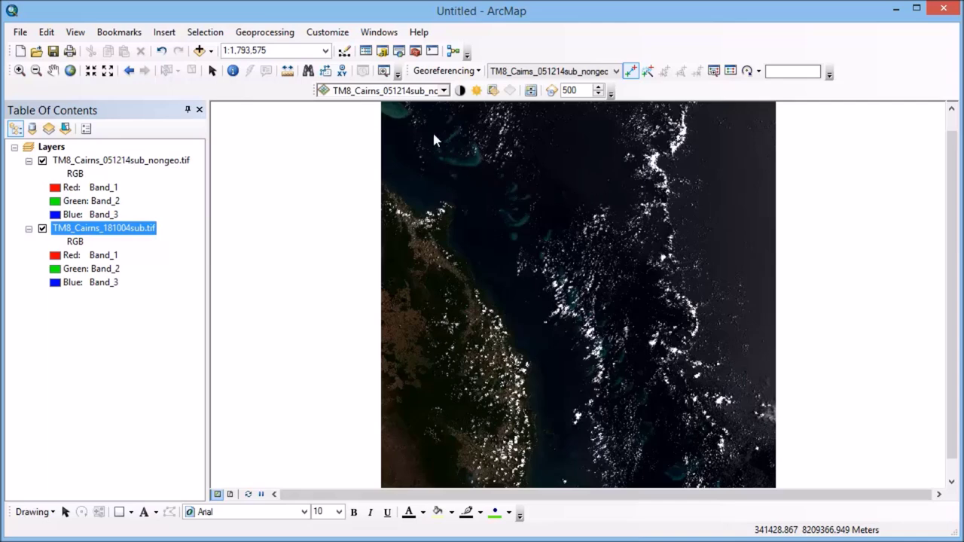
click(425, 91)
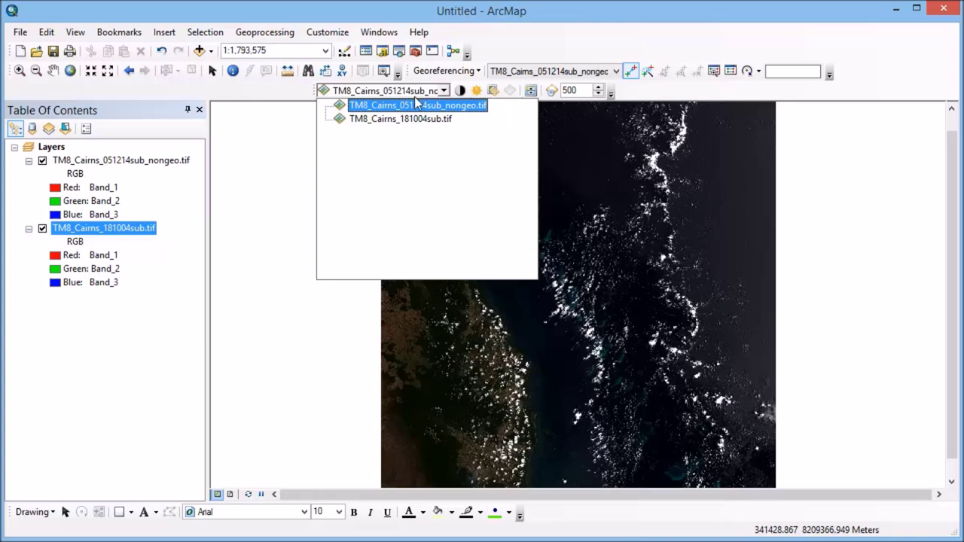
click(415, 107)
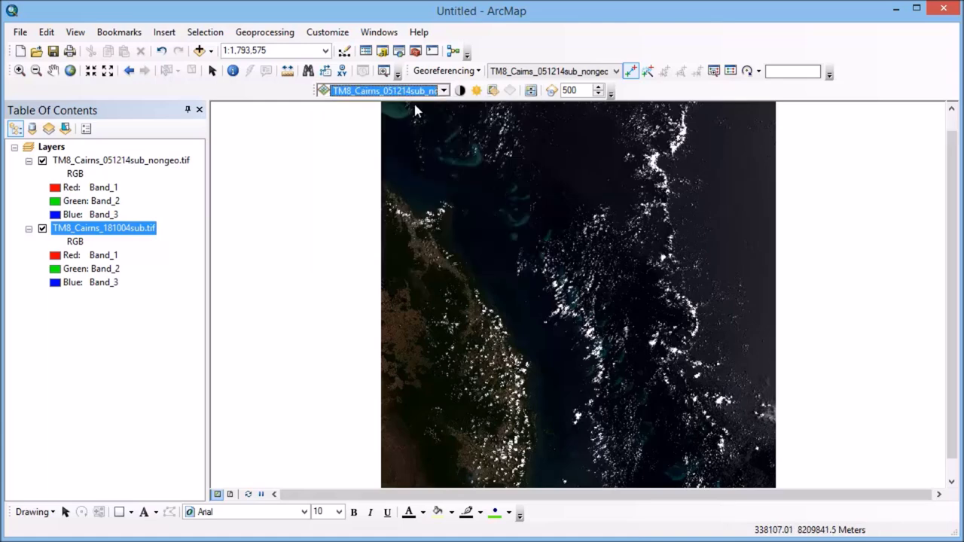
click(531, 90)
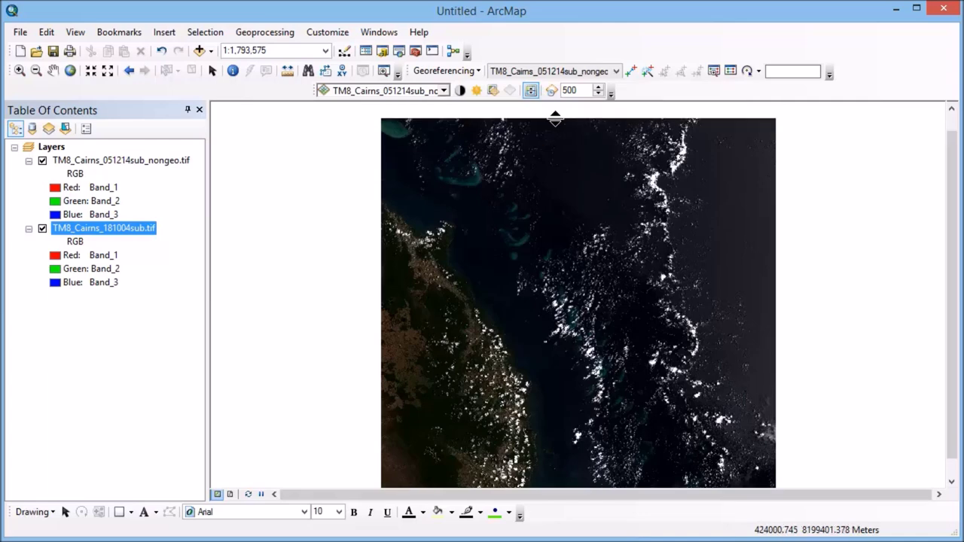
drag(555, 118, 644, 117)
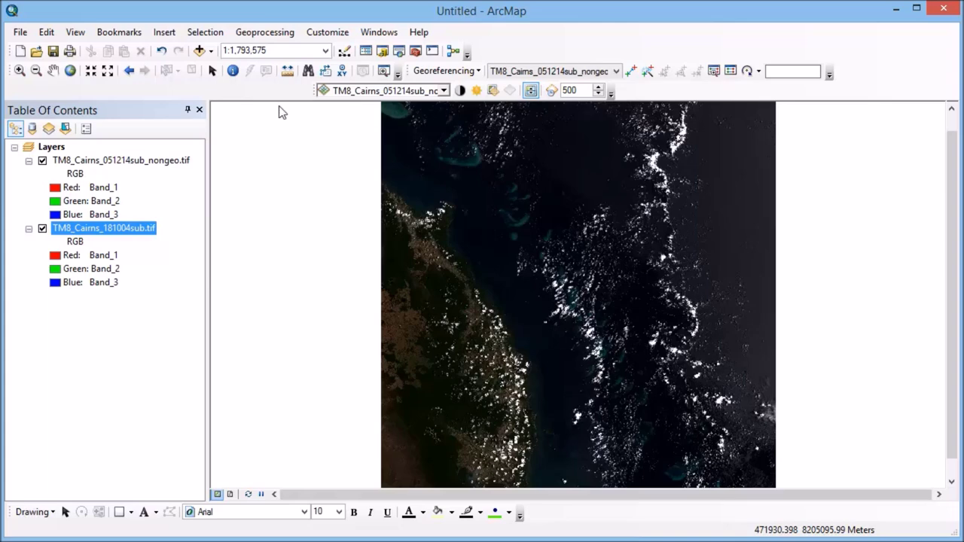
click(21, 70)
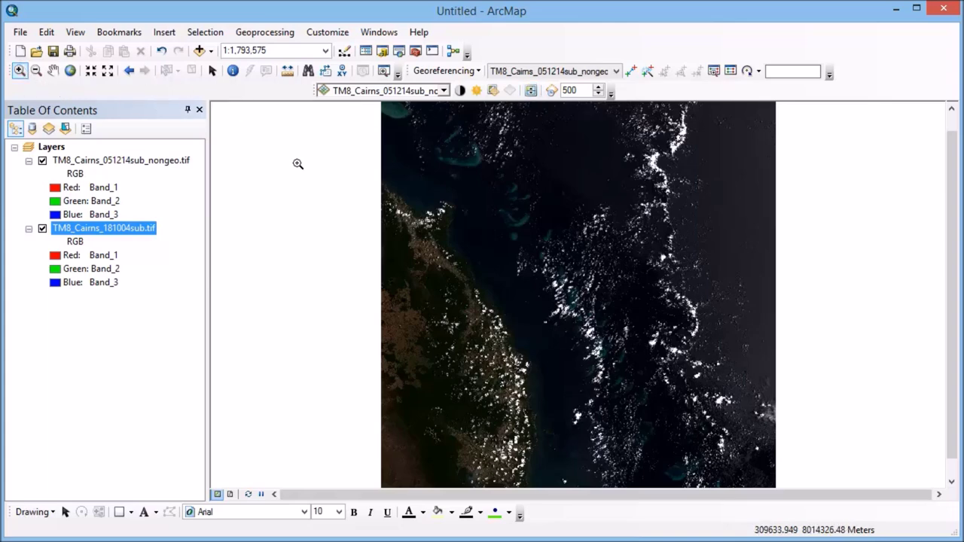
Zoom in to about 1:131,536 on inland terrain beside a branching tan feature
drag(375, 412, 456, 488)
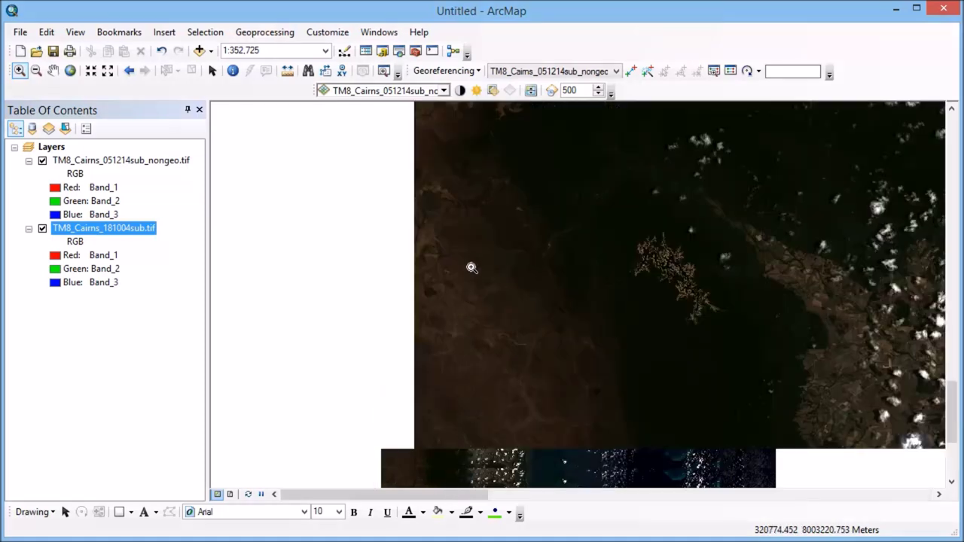
drag(472, 194, 640, 343)
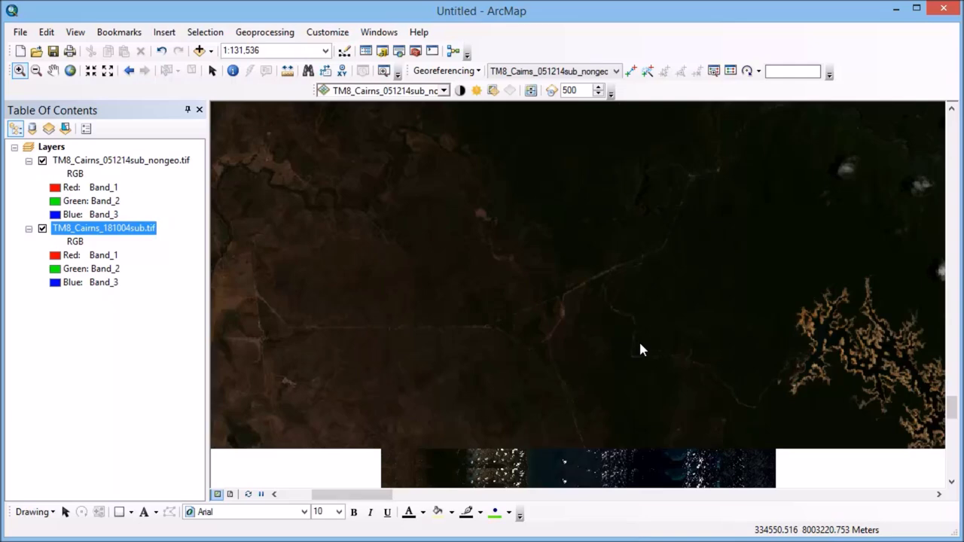
Place control point 1 on the nongeo image and link it to a track junction on the reference
click(630, 71)
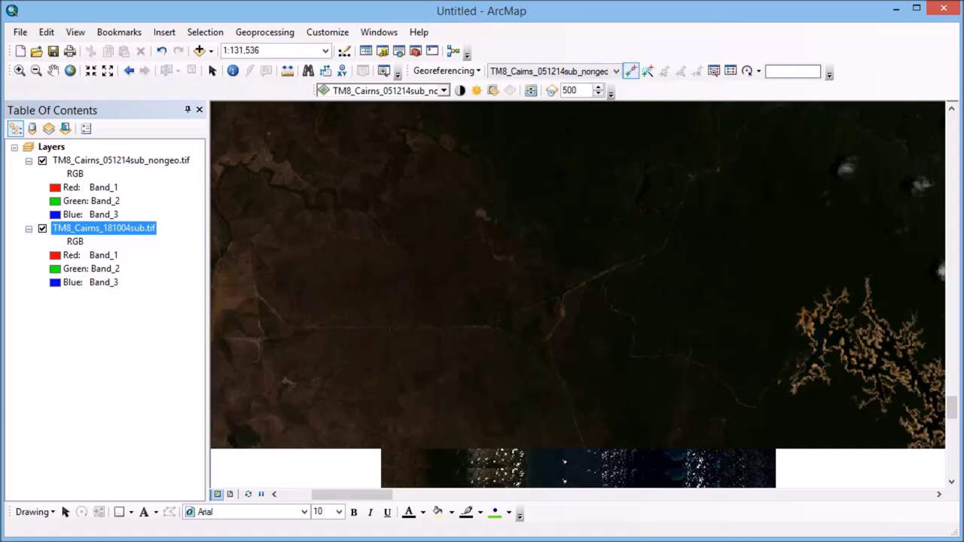
click(547, 339)
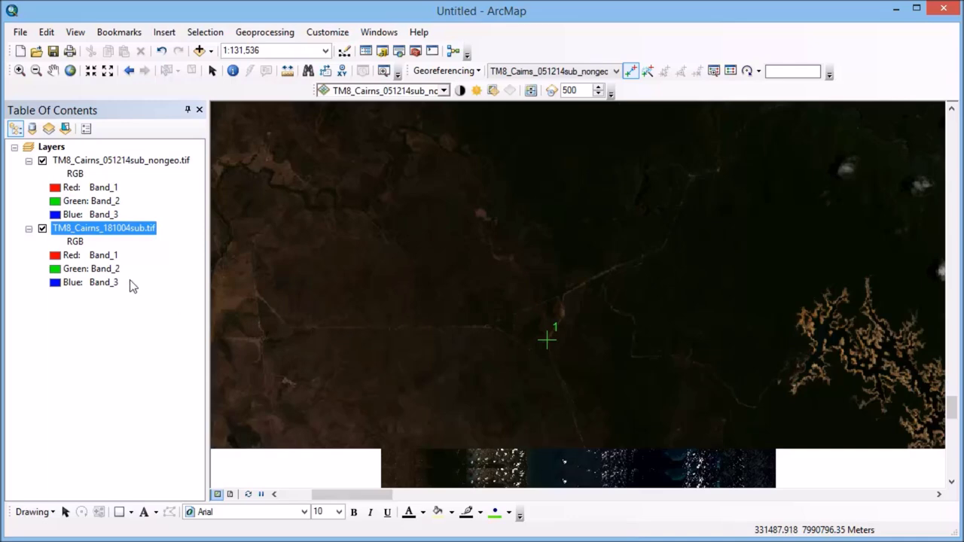
click(42, 161)
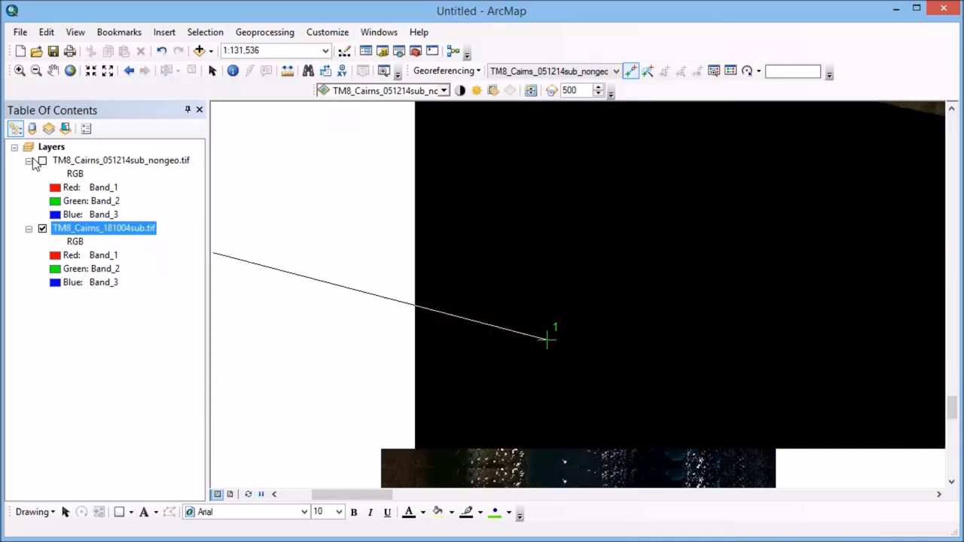
click(19, 71)
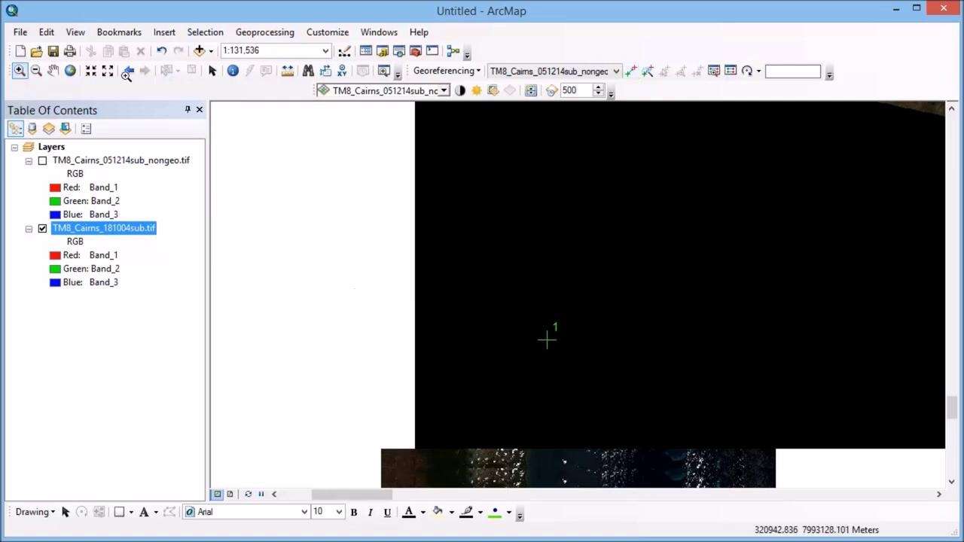
click(364, 334)
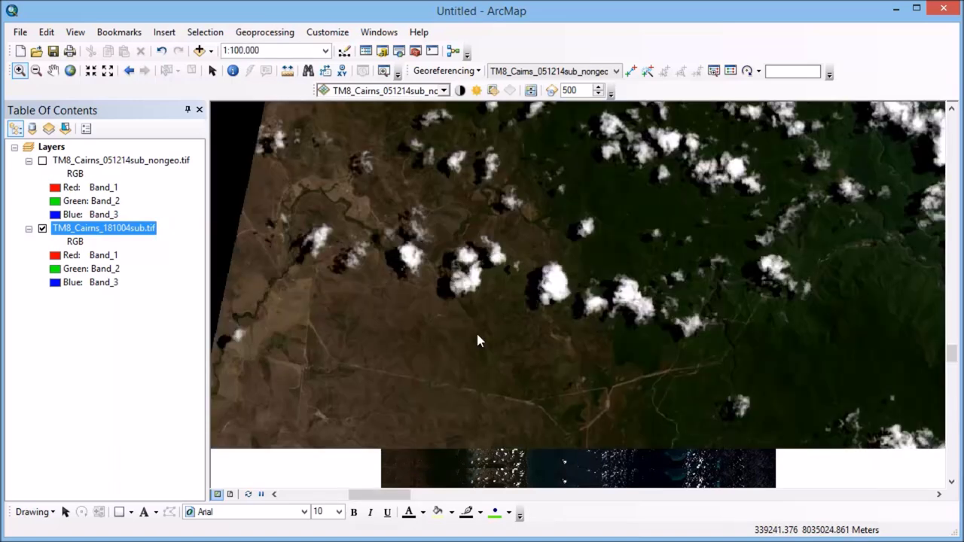
click(631, 70)
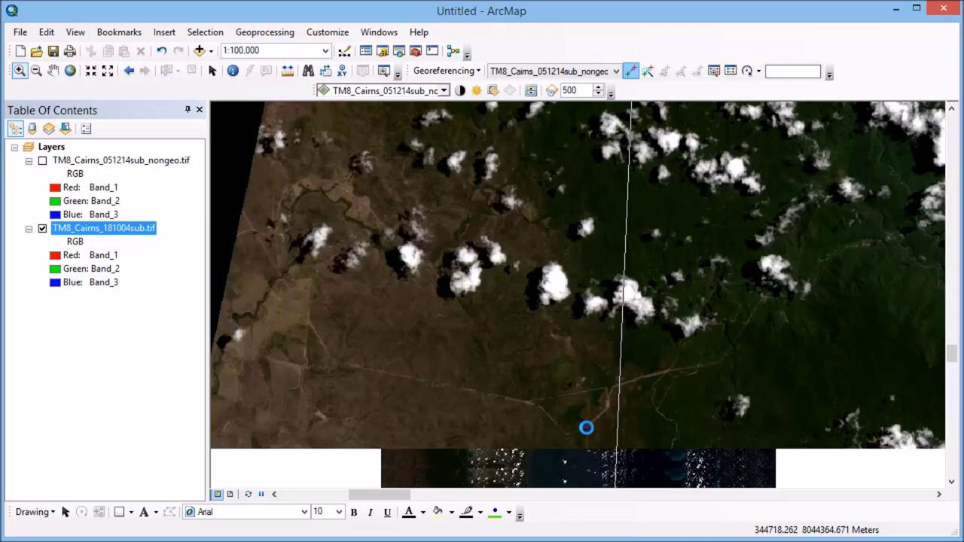
click(586, 427)
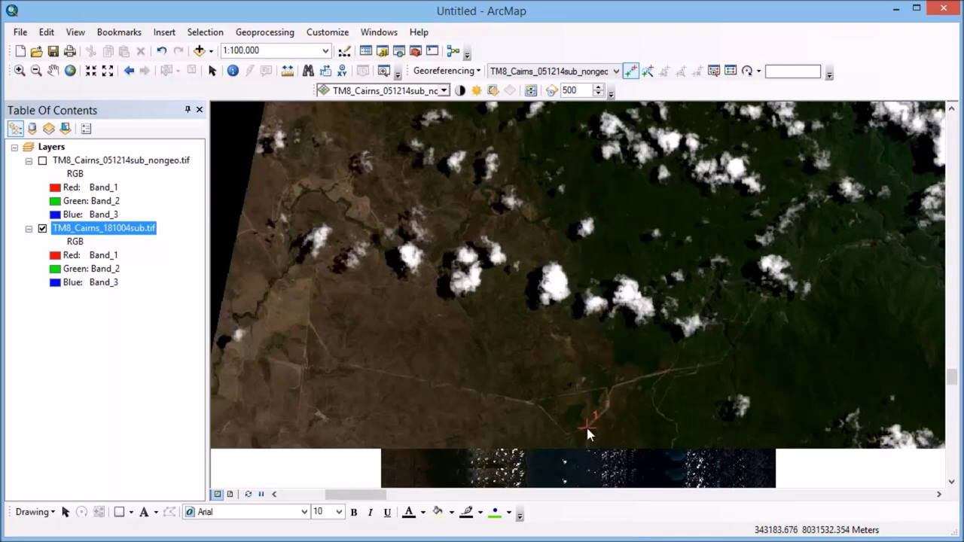
Turn the nongeo layer back on and zoom to the full extent of both images
click(42, 161)
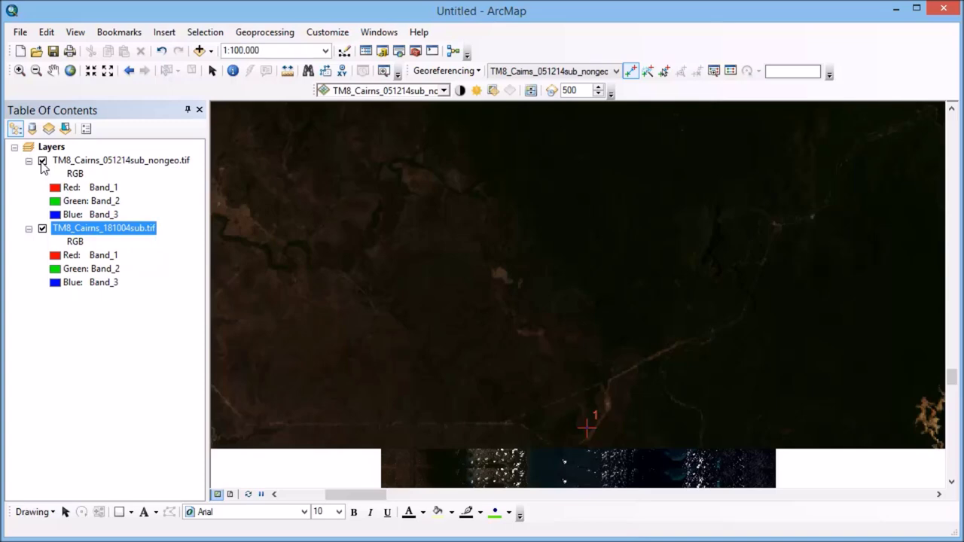
click(69, 69)
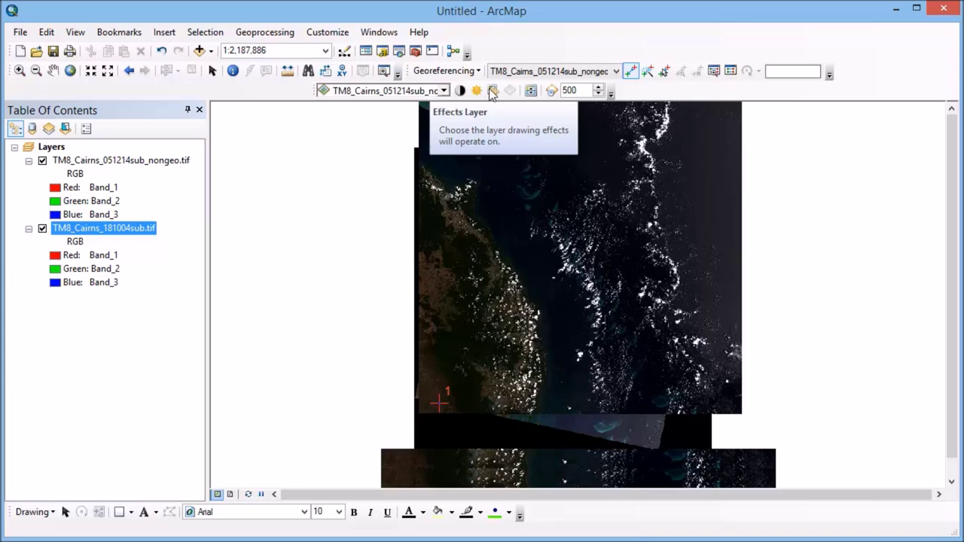
click(531, 90)
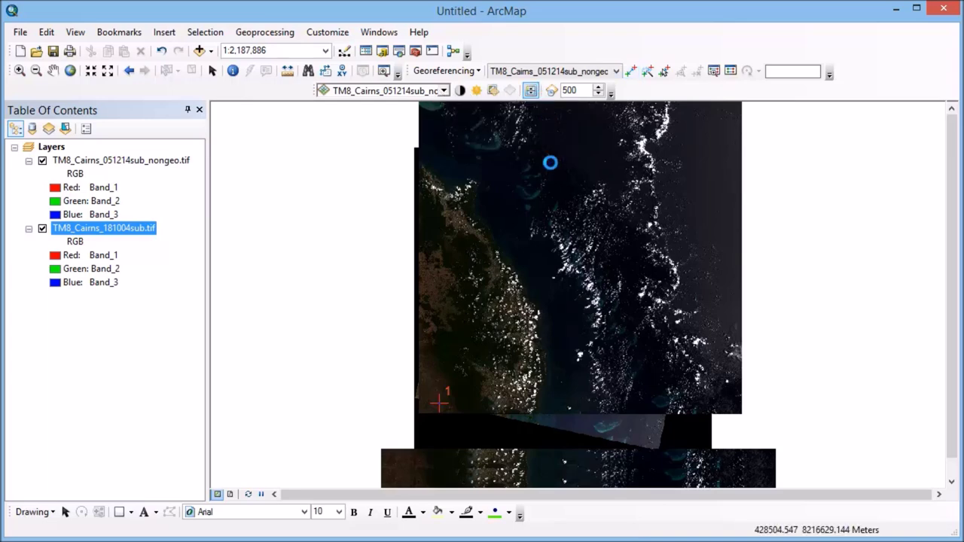
drag(549, 156, 574, 113)
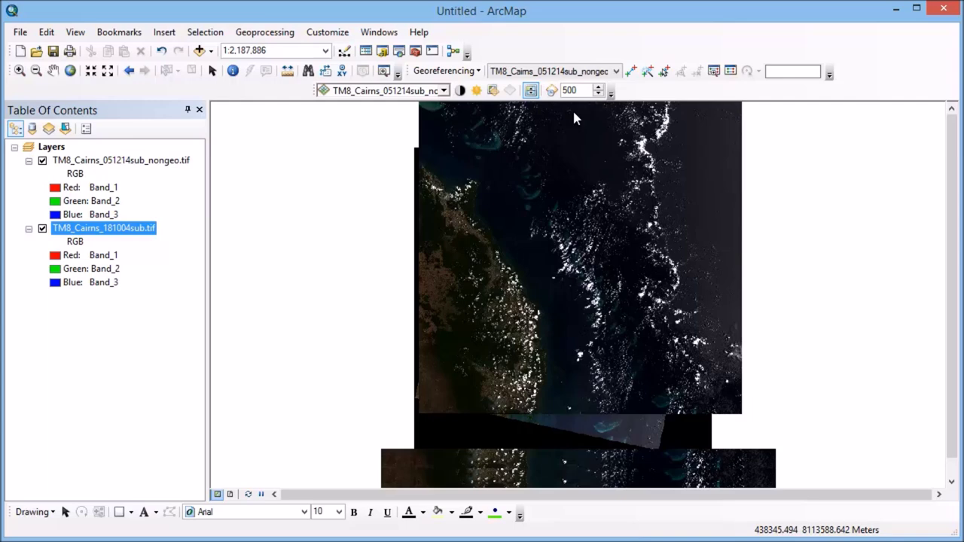
Open the link table and select link 1 for review
click(730, 72)
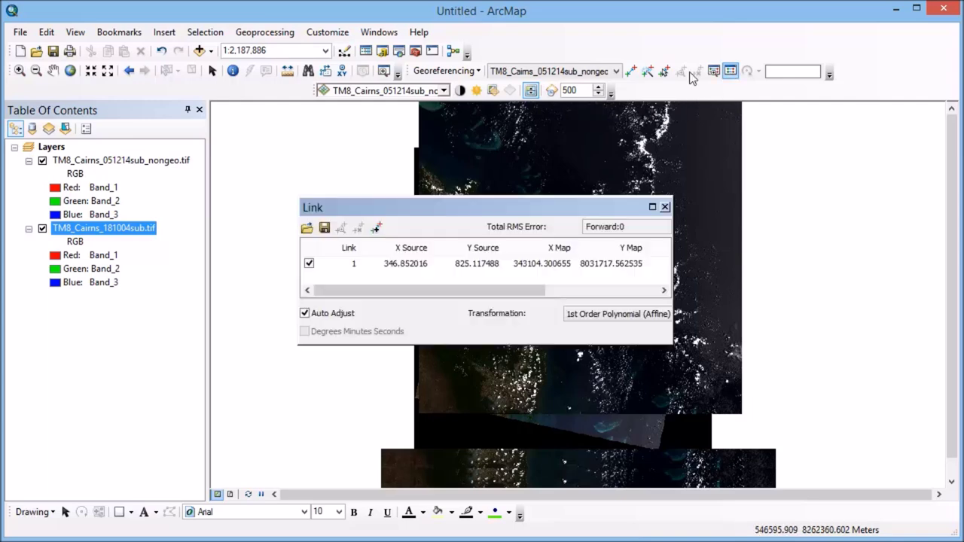
click(328, 270)
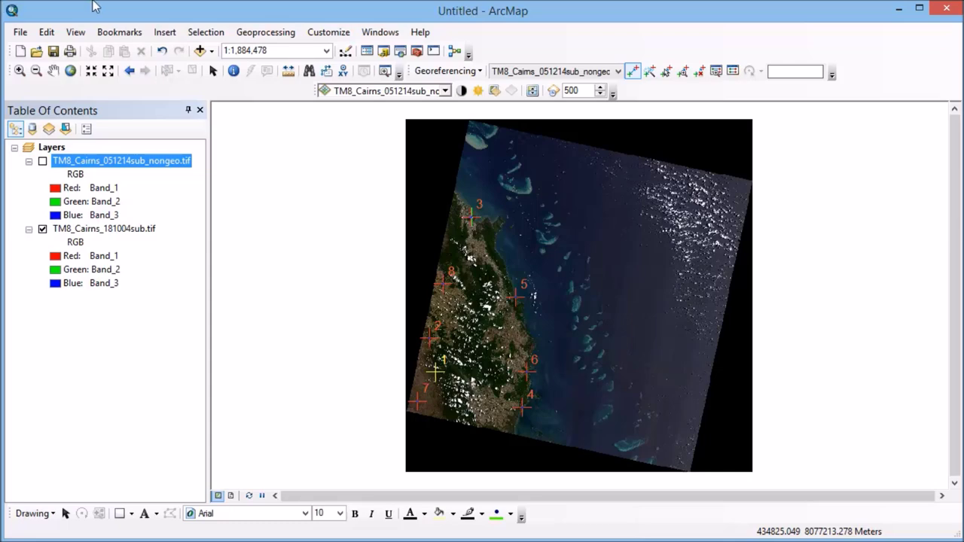
Enlarge the link table to show all eight residuals and select link 1 (194.167)
click(733, 71)
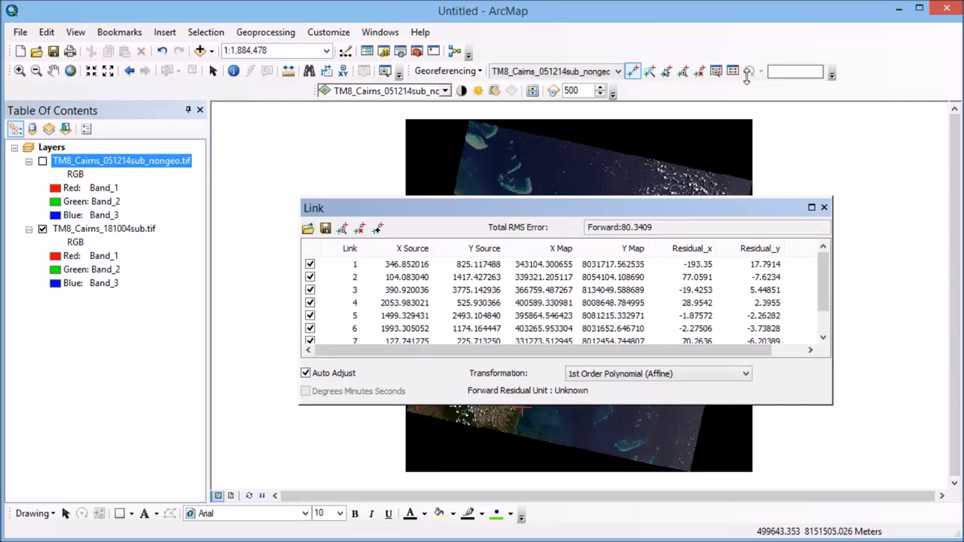
drag(783, 405, 783, 441)
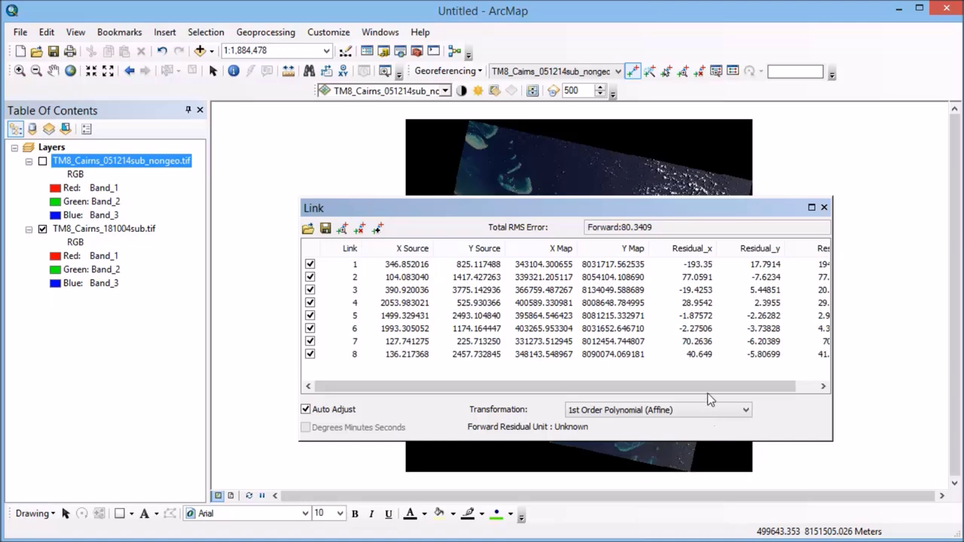
drag(707, 385, 764, 387)
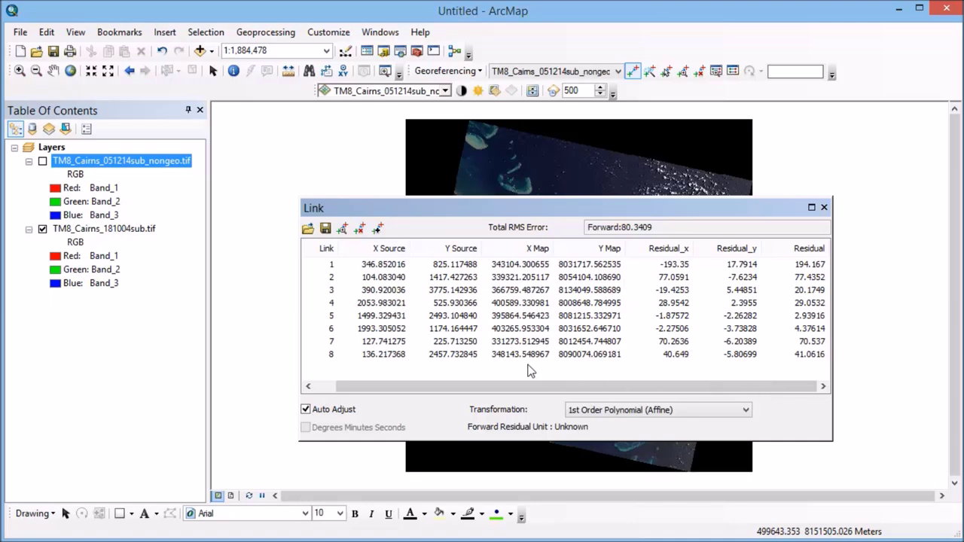
click(381, 268)
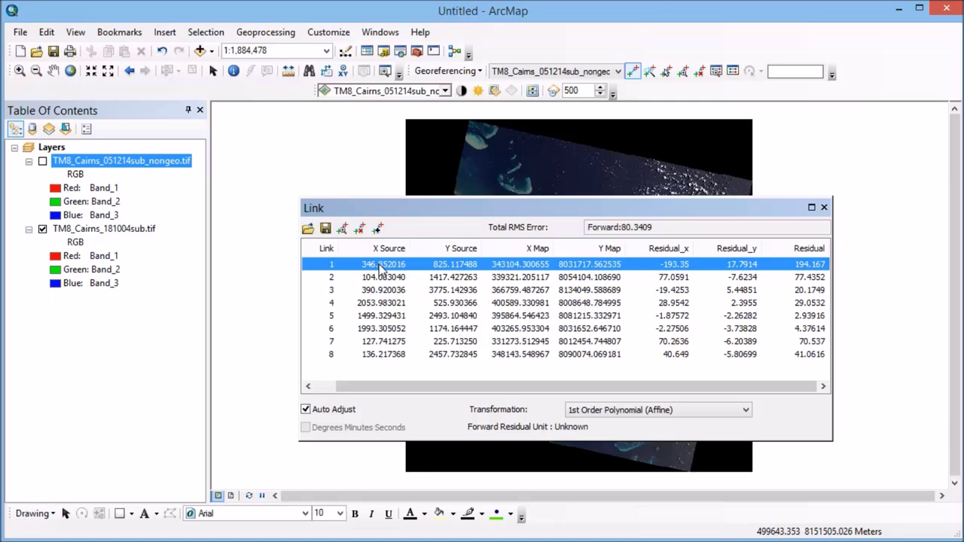
Delete link 1, leaving seven links with a total RMS error of 12.6336
key(Delete)
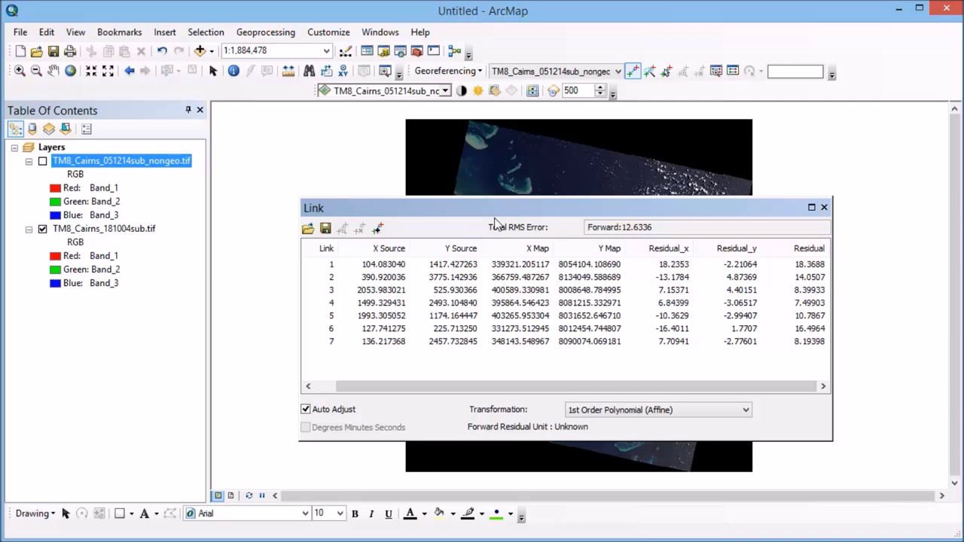
Swipe the warped Cairns image to check its alignment against the reference image, with the link table docked
drag(495, 216, 963, 225)
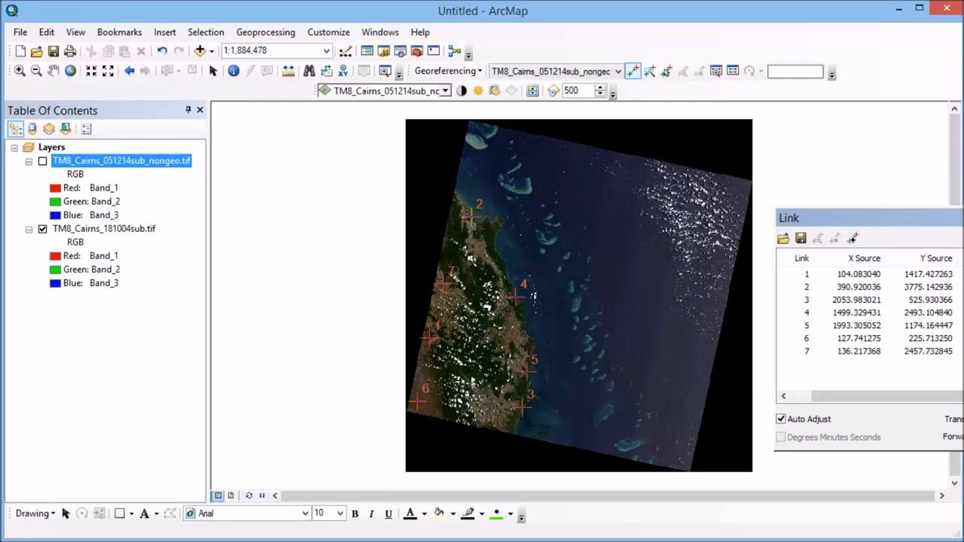
click(532, 90)
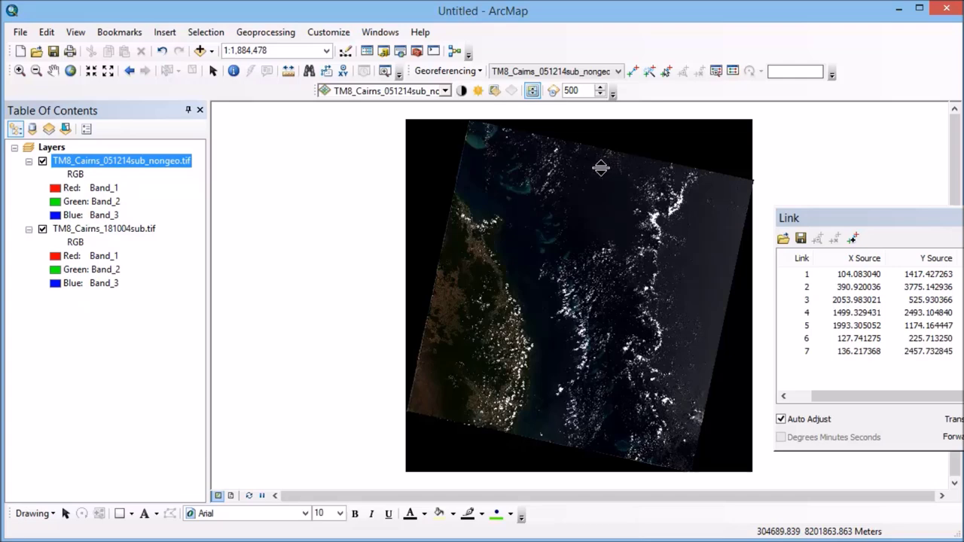
drag(596, 166, 607, 133)
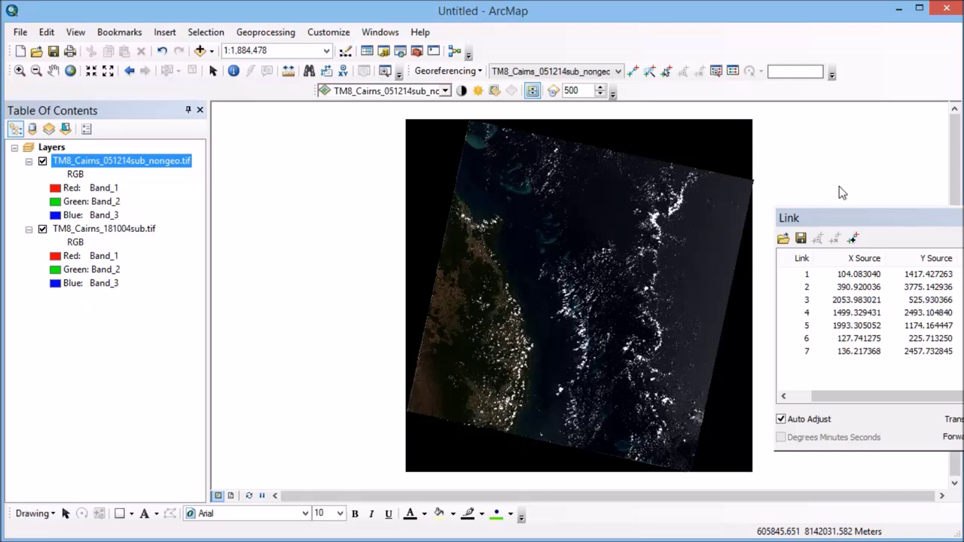
click(842, 217)
drag(844, 220, 383, 210)
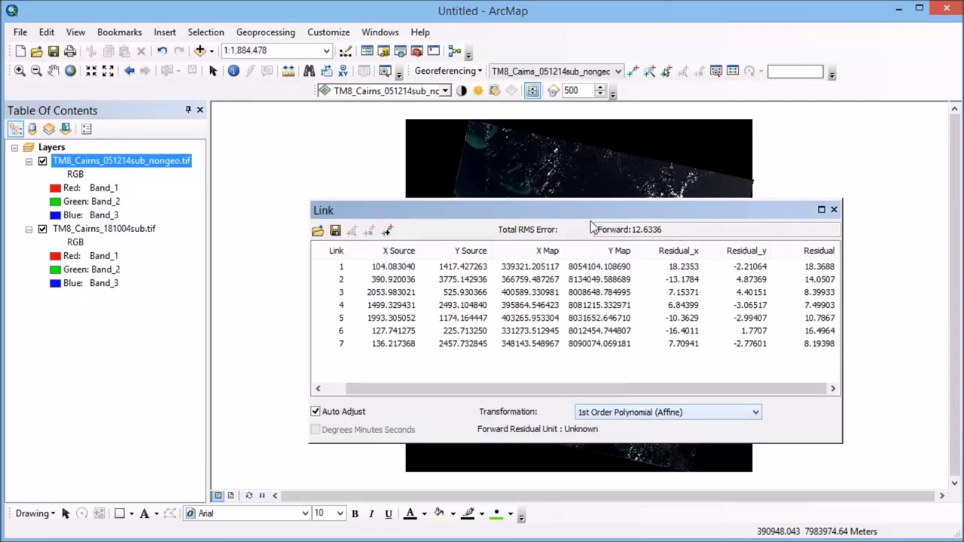
Switch the transformation to 2nd Order Polynomial, lowering total RMS error to 3.41322
drag(591, 212, 552, 158)
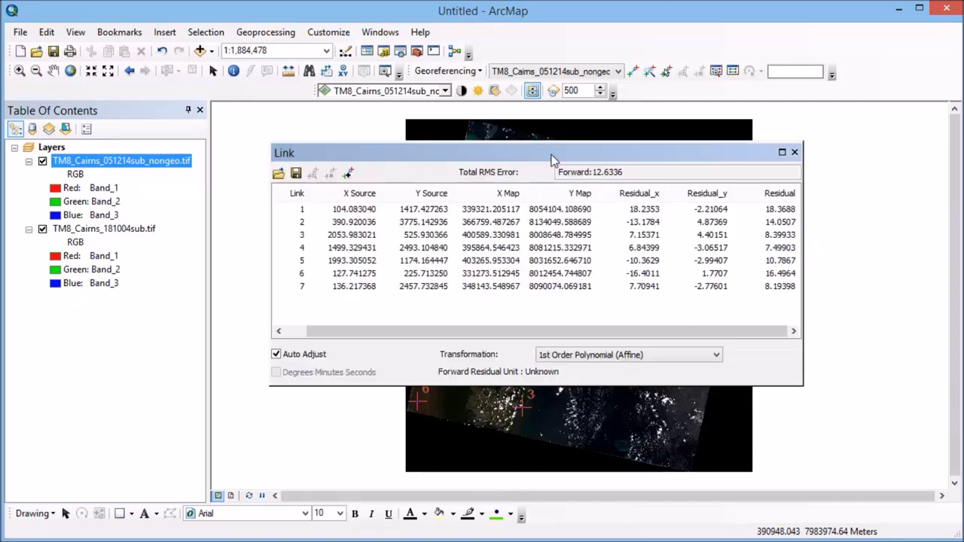
click(717, 356)
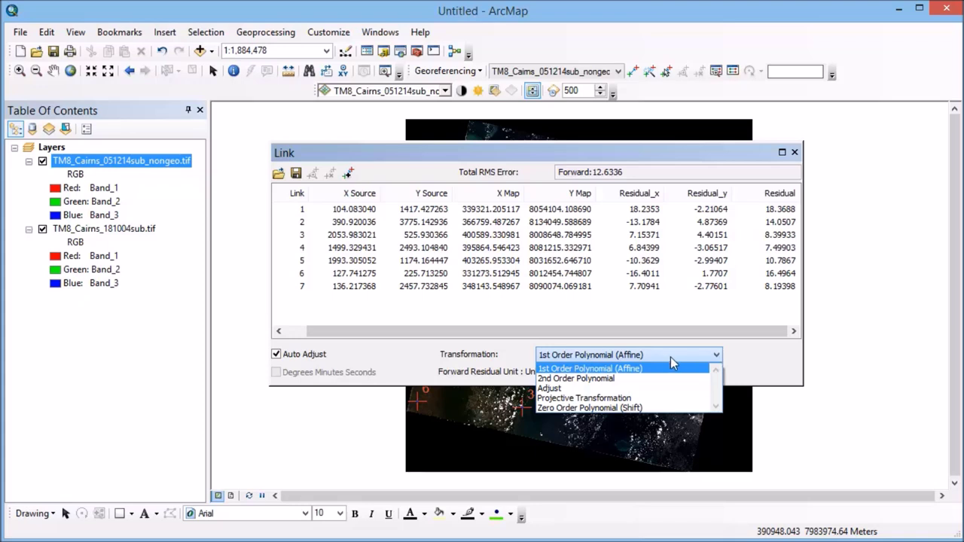
click(627, 378)
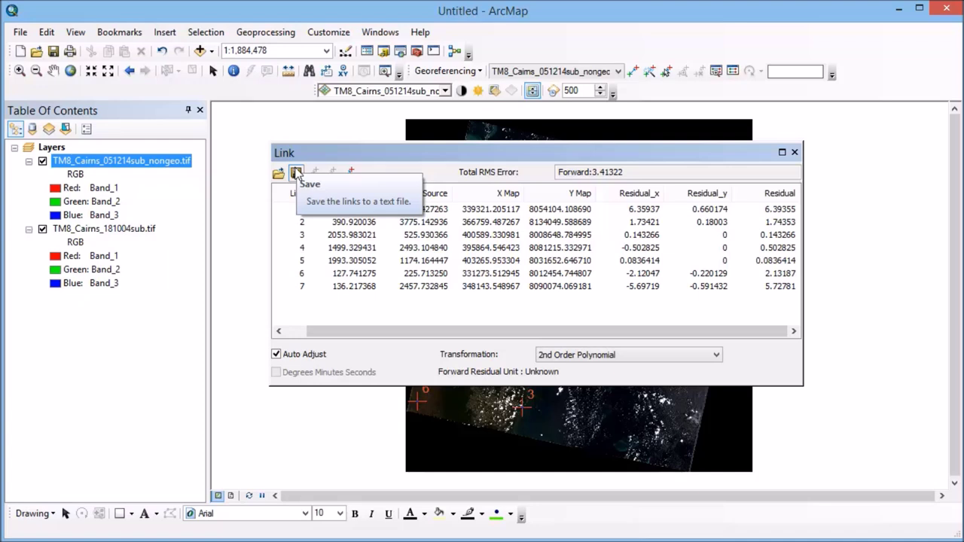
Close the link table and open the Georeferencing menu
click(795, 152)
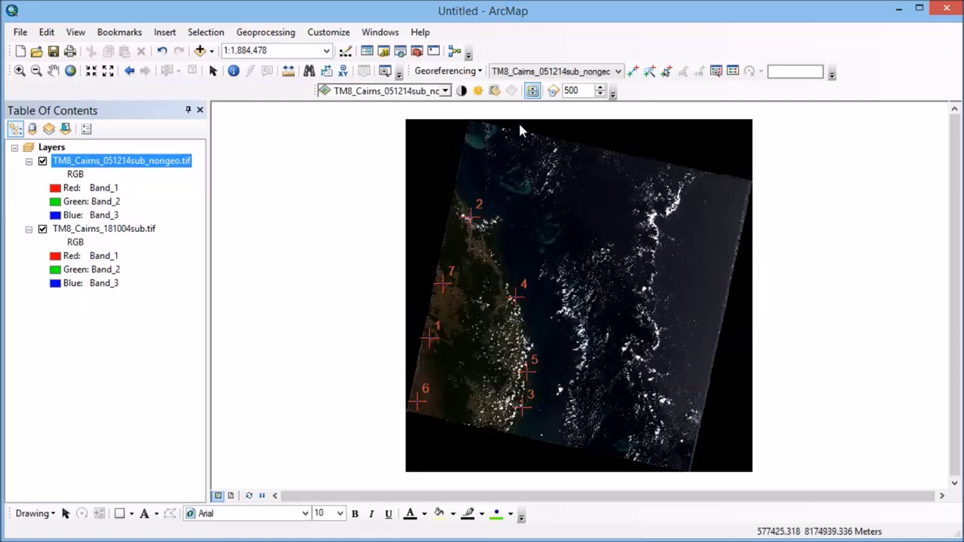
click(467, 71)
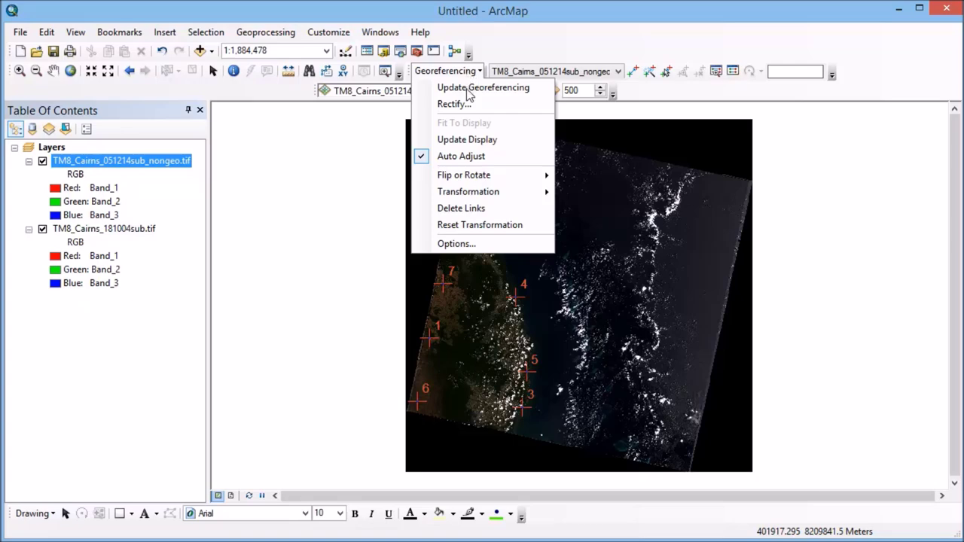
Choose Rectify to open the Save As settings for the rectified Cairns image
click(467, 105)
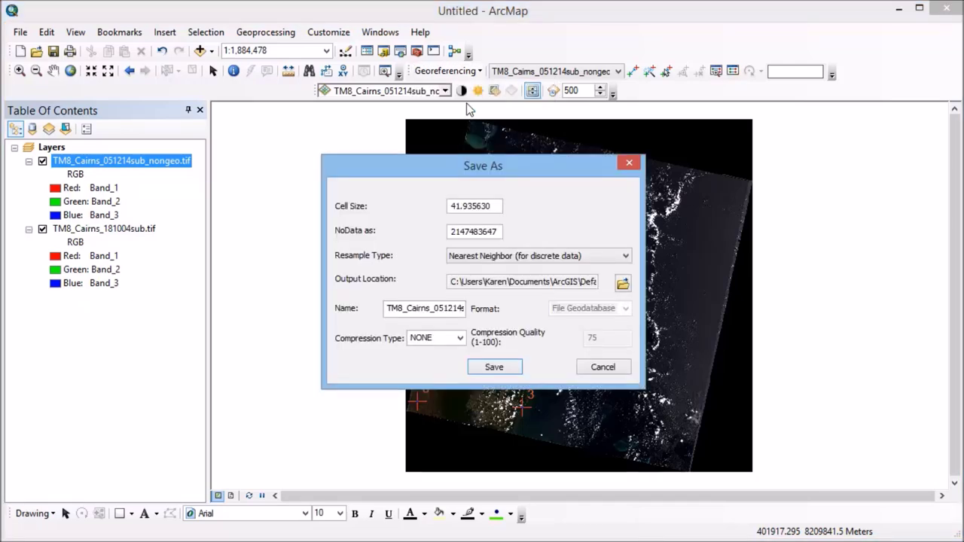